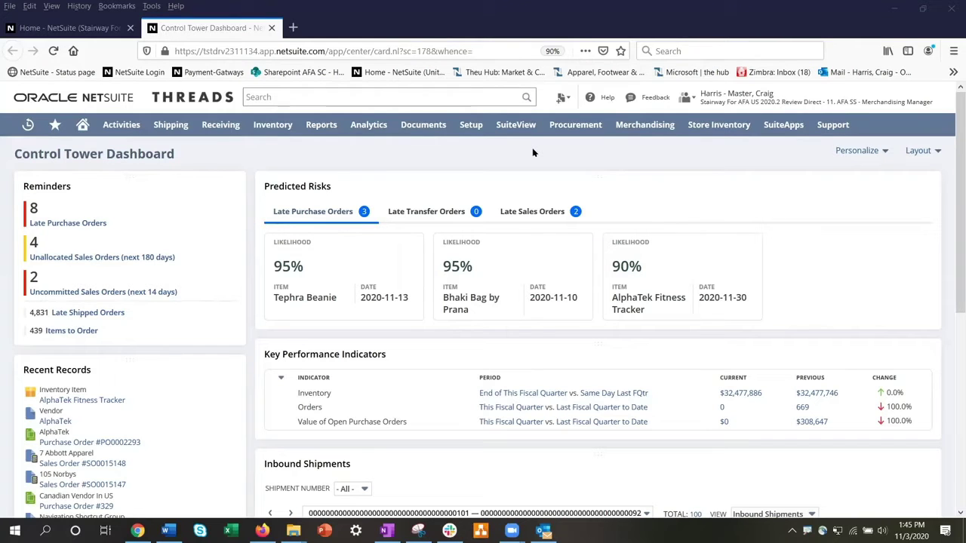
Step: Open the predicted late purchase order risk for AlphaTek Fitness Tracker and review its insights
click(639, 269)
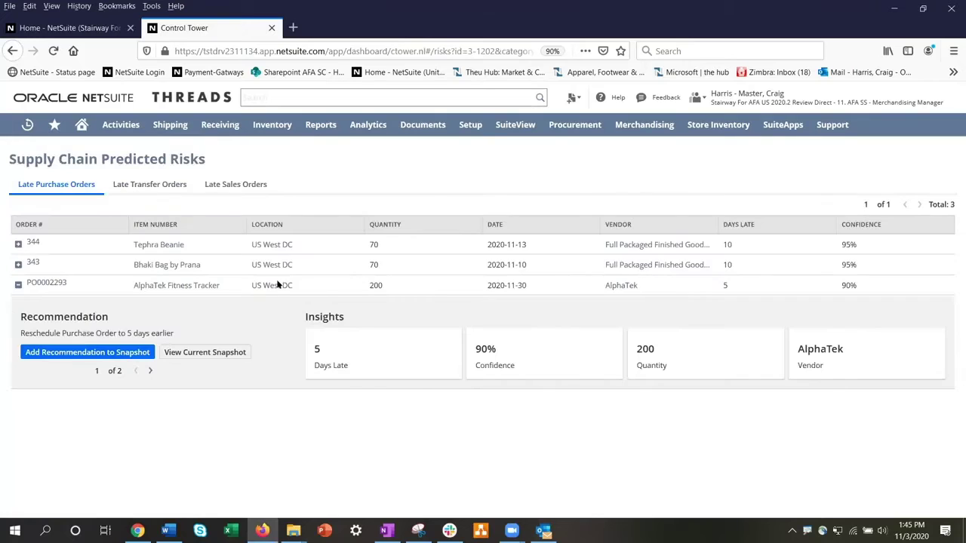
mouse_move(273, 294)
mouse_down()
mouse_move(321, 320)
mouse_move(864, 389)
mouse_move(960, 392)
mouse_up()
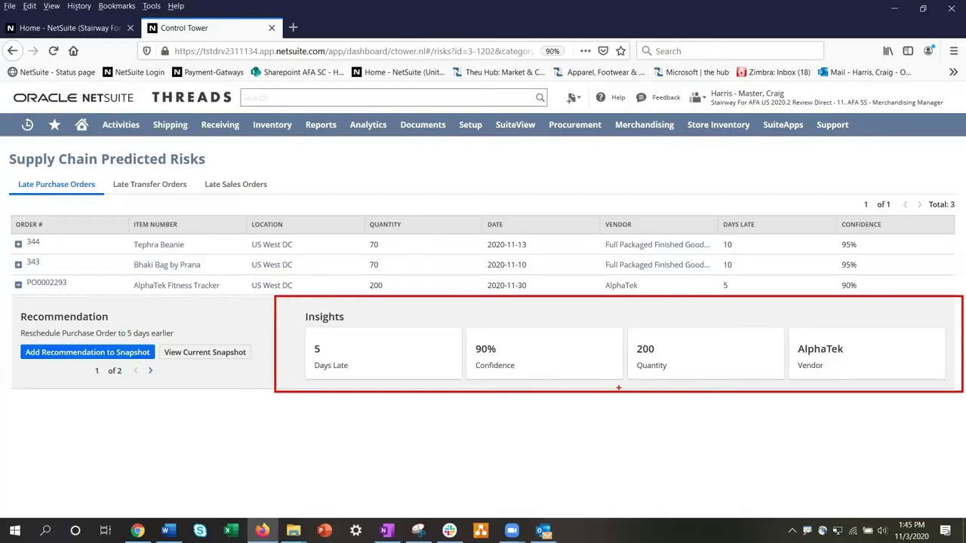
key(Escape)
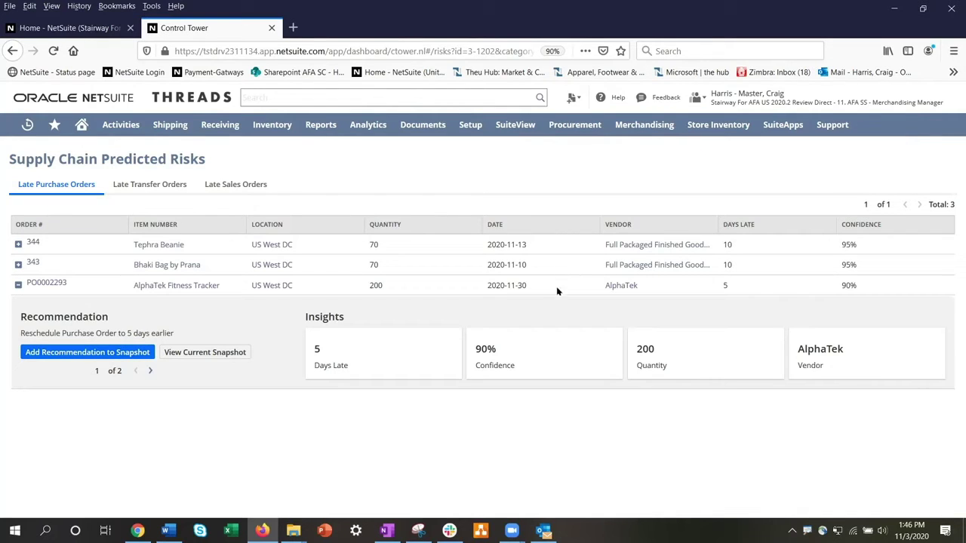
Step: View the current supply chain snapshot for AlphaTek Fitness Tracker and examine its locations, supply, demand, inventory balance and transactions
click(202, 354)
click(535, 8)
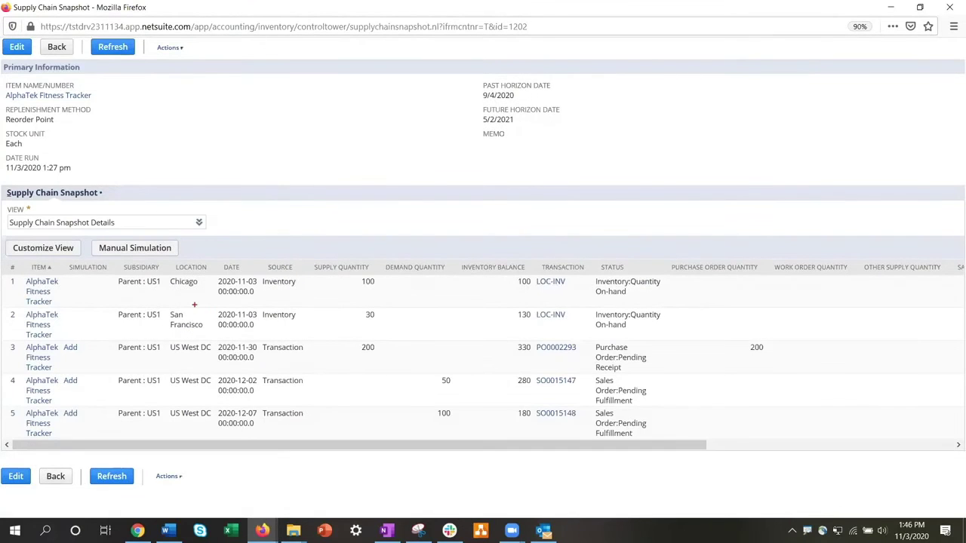
mouse_move(160, 260)
mouse_down()
mouse_move(294, 300)
mouse_move(413, 305)
mouse_up()
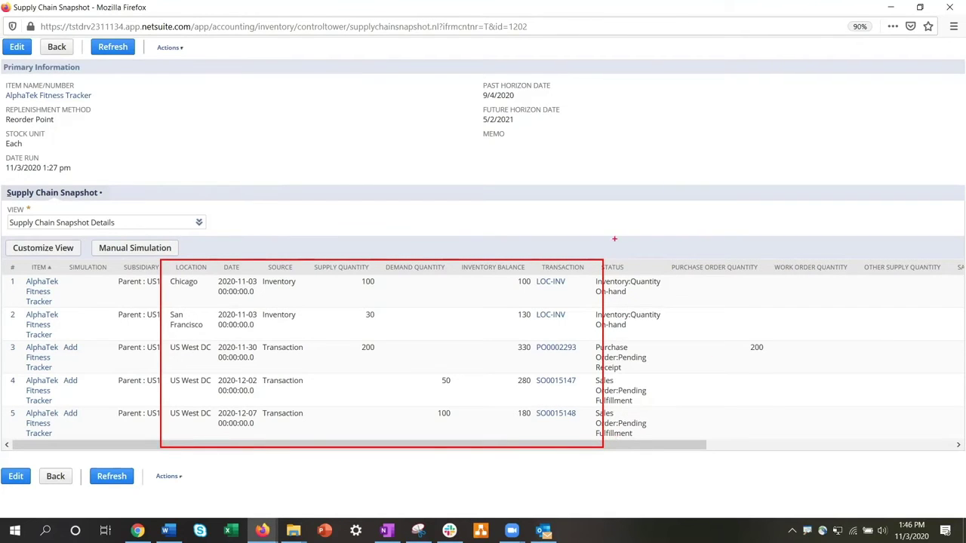
key(Escape)
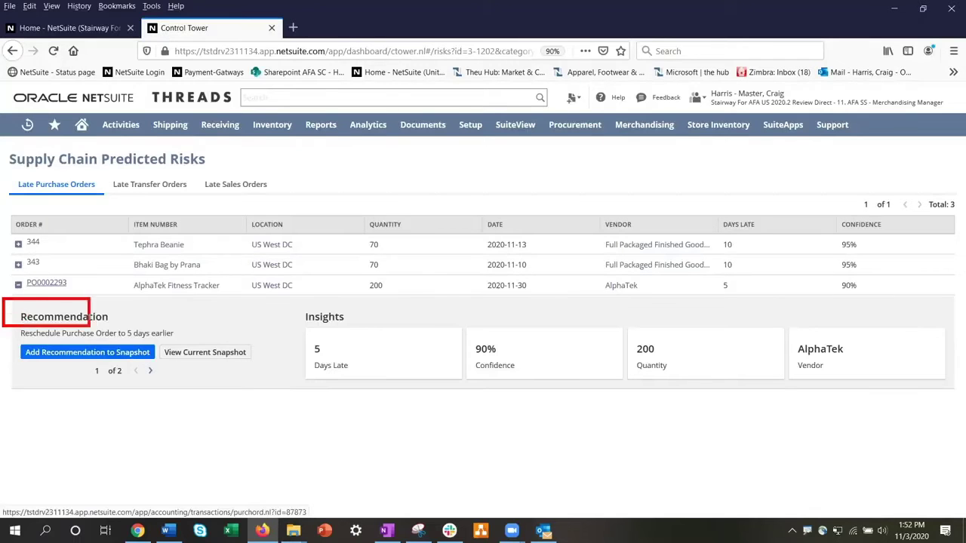
Step: Review both recommendations for the late AlphaTek purchase order, including the insights for the alternative vendor
drag(89, 327, 134, 329)
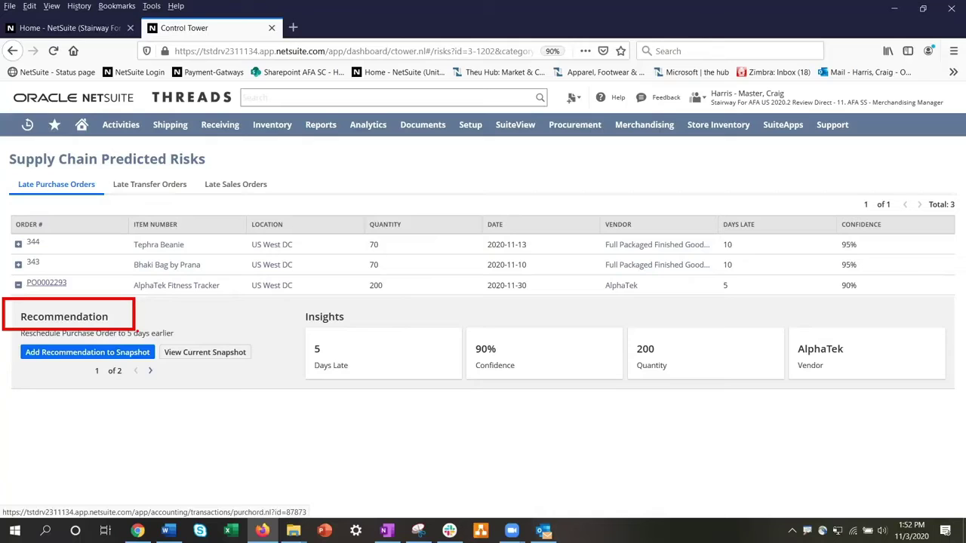
key(Escape)
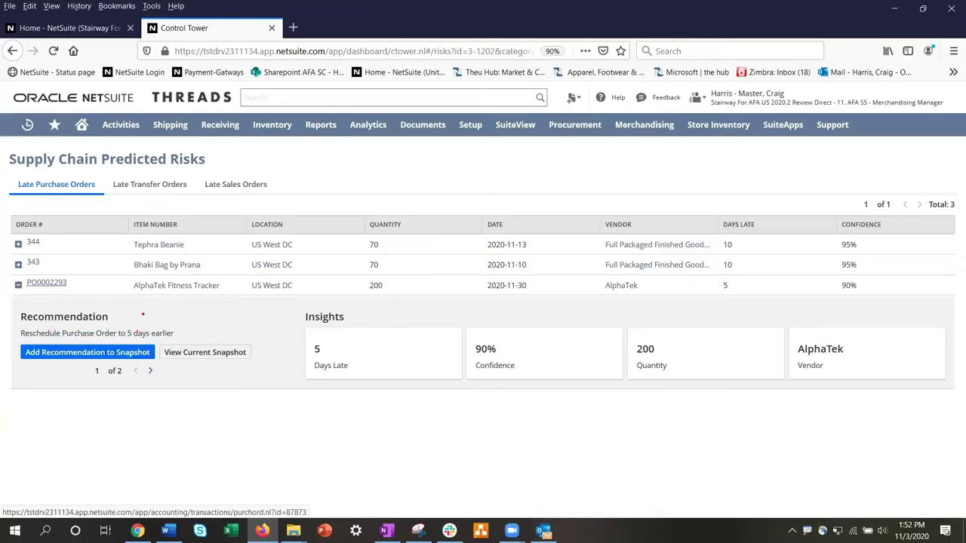
mouse_move(2, 319)
mouse_down()
mouse_move(60, 348)
mouse_move(196, 349)
mouse_up()
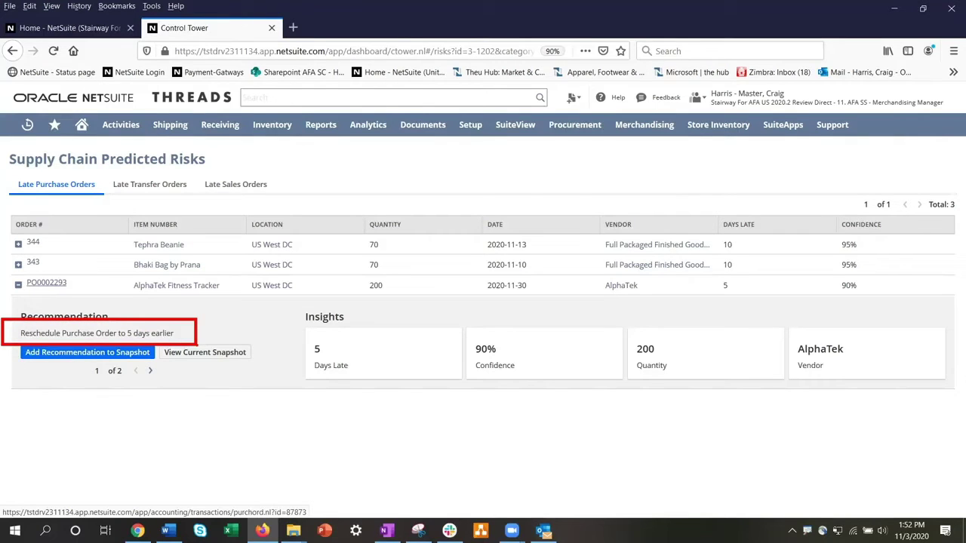
click(149, 370)
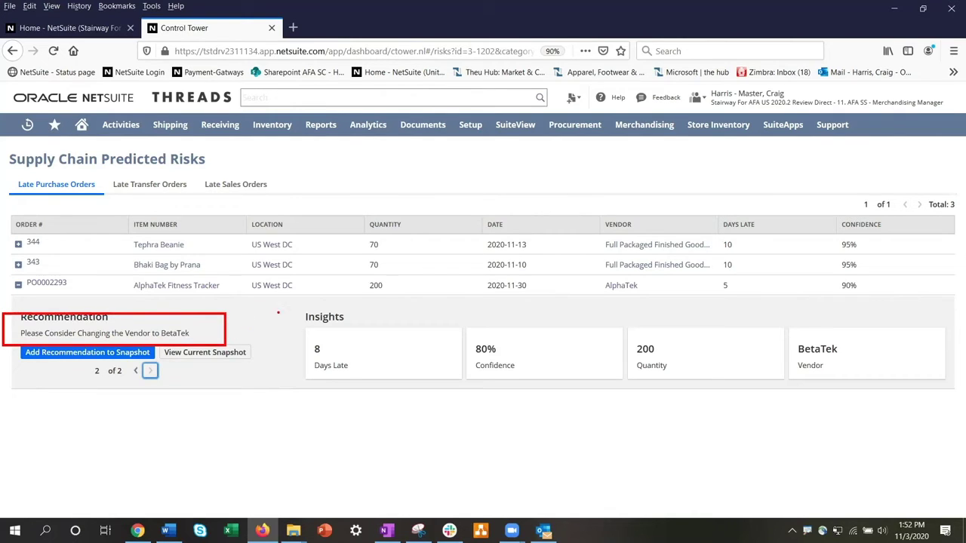
mouse_move(467, 310)
mouse_down()
mouse_move(524, 361)
mouse_move(610, 381)
mouse_up()
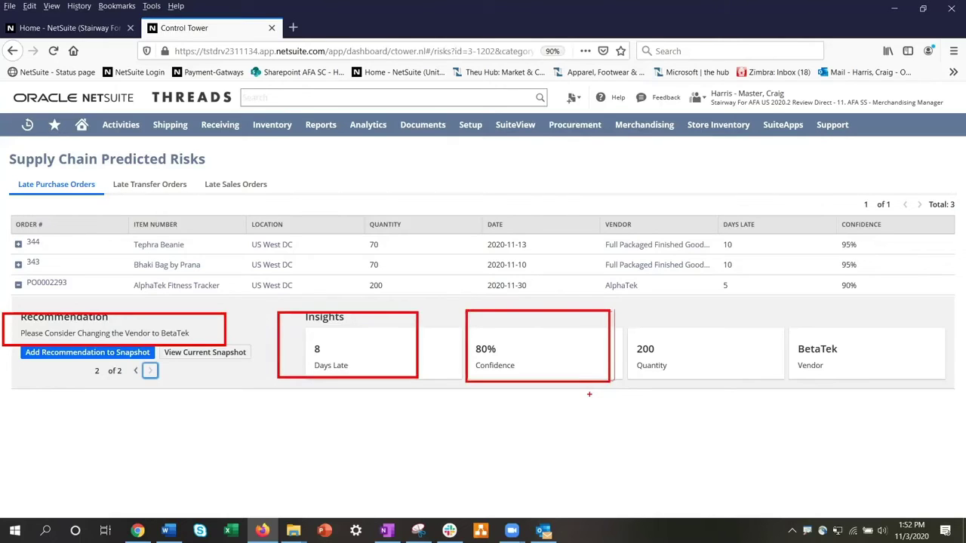
key(Escape)
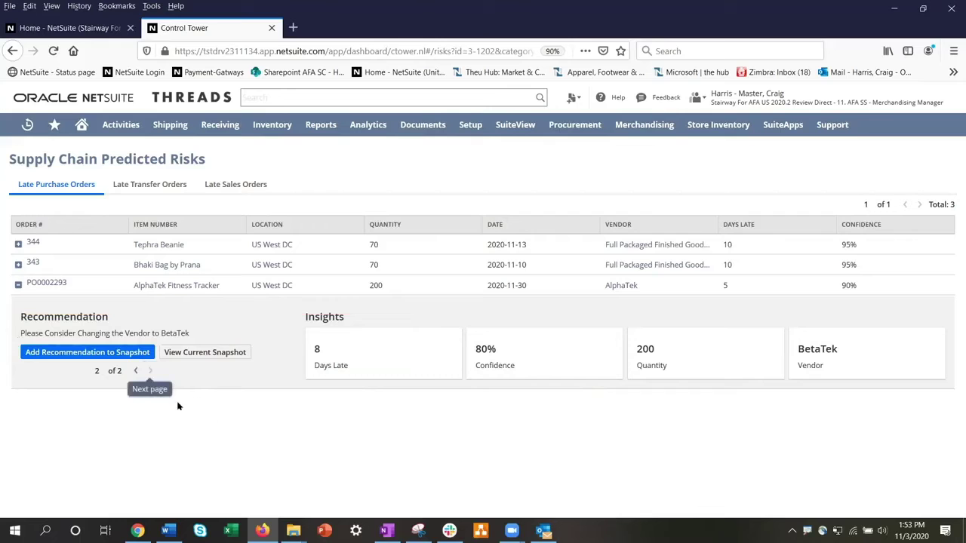
Step: Return to the recommendation to reschedule the purchase order 5 days earlier and add it to the snapshot
click(137, 370)
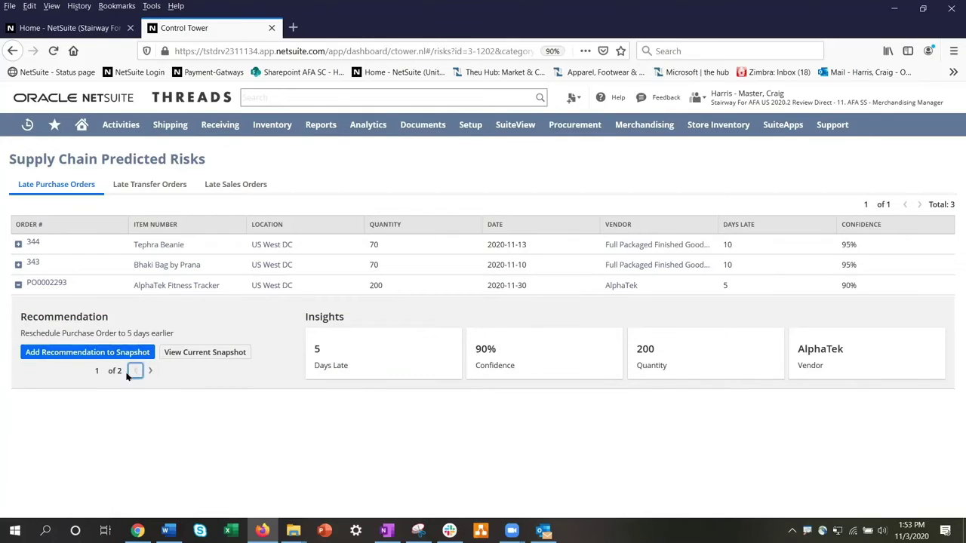
click(67, 356)
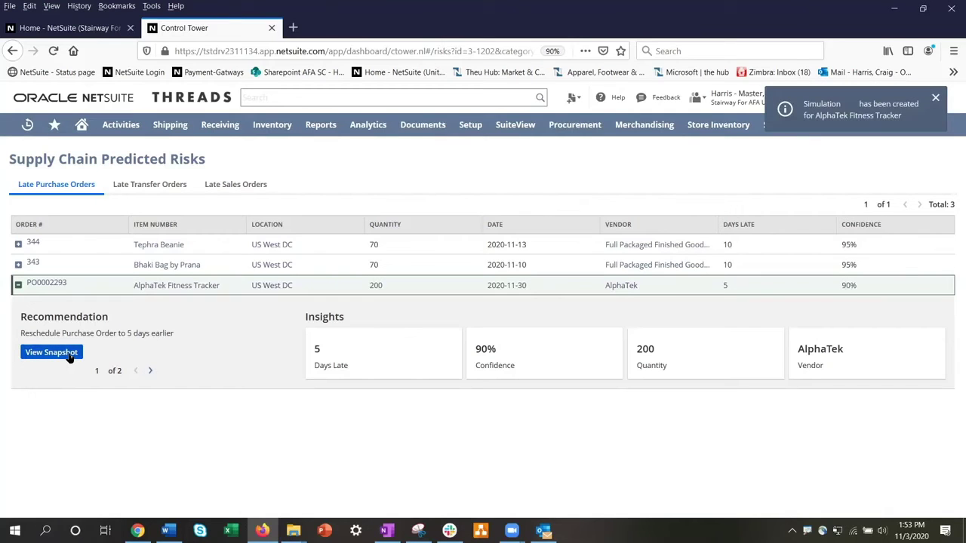
Step: Open the late AlphaTek Fitness Tracker purchase order in a new browser tab
right_click(46, 286)
click(83, 292)
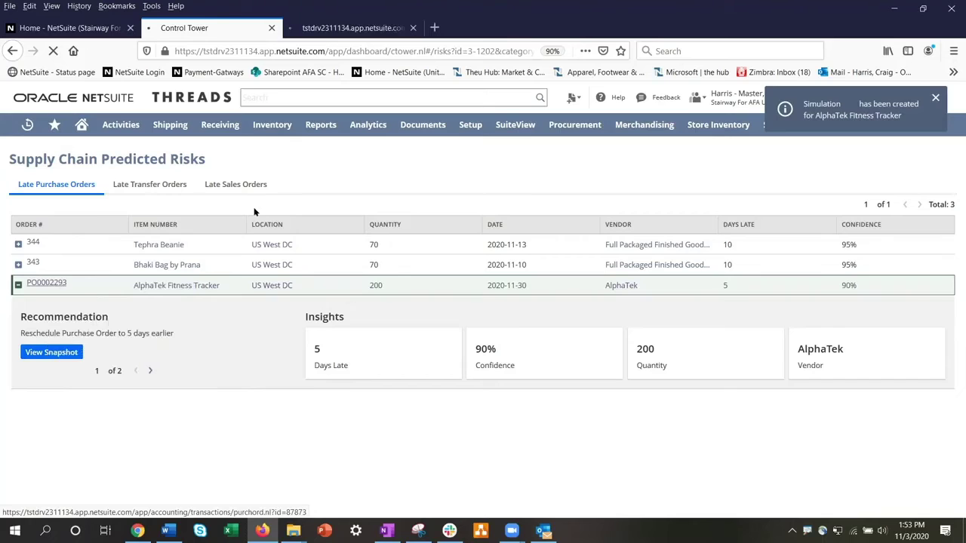
click(334, 30)
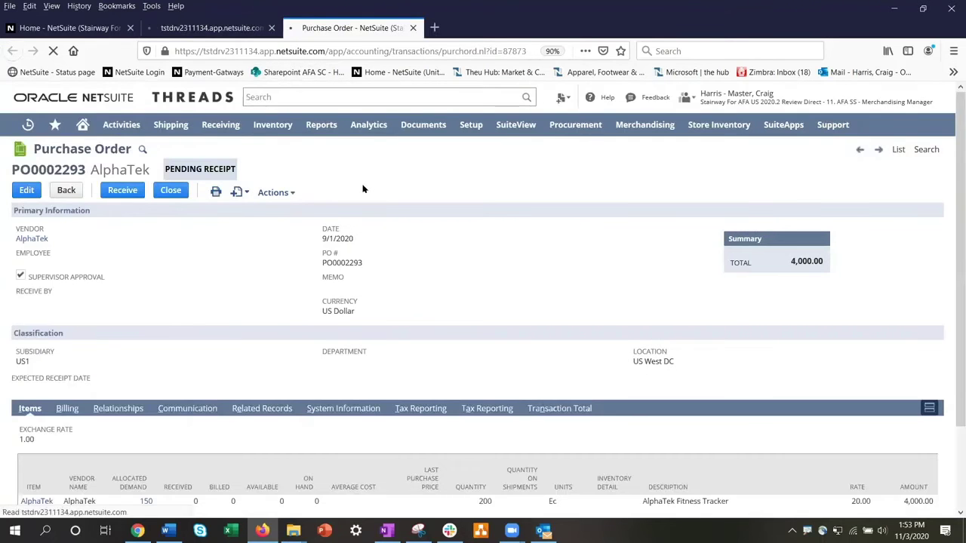
Step: Open the AlphaTek vendor record in a separate tab and review the contacts among its relationships
right_click(27, 240)
click(70, 249)
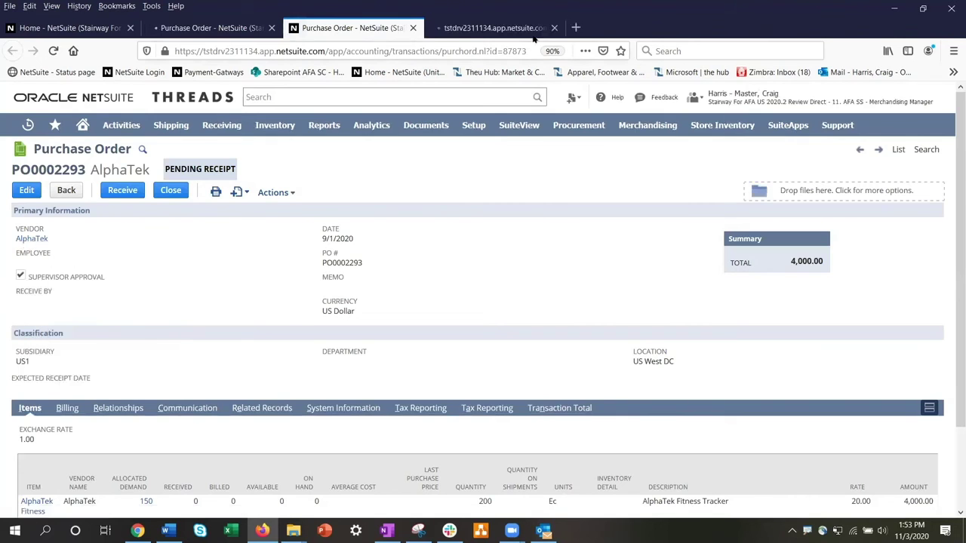
key(ctrl+Tab)
scroll(166, 407, down, 1)
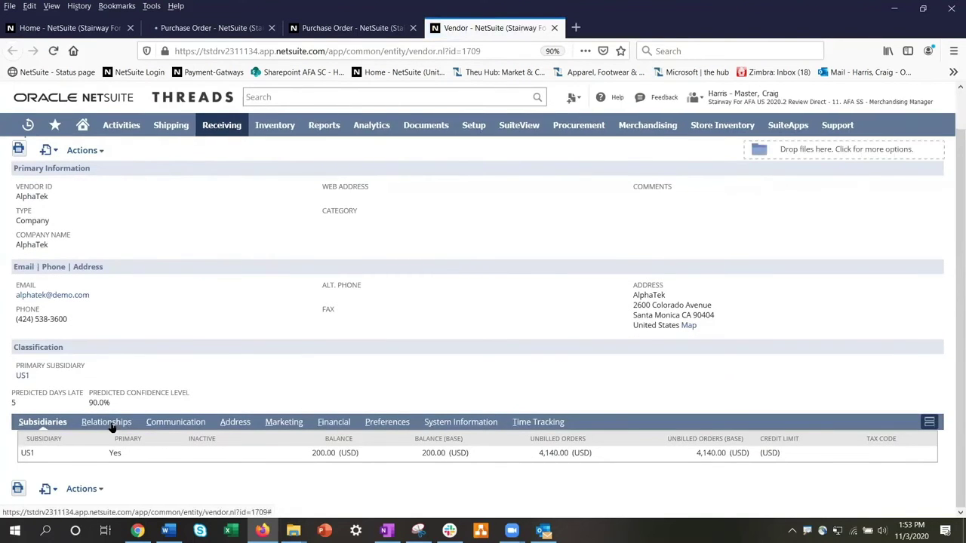
click(106, 423)
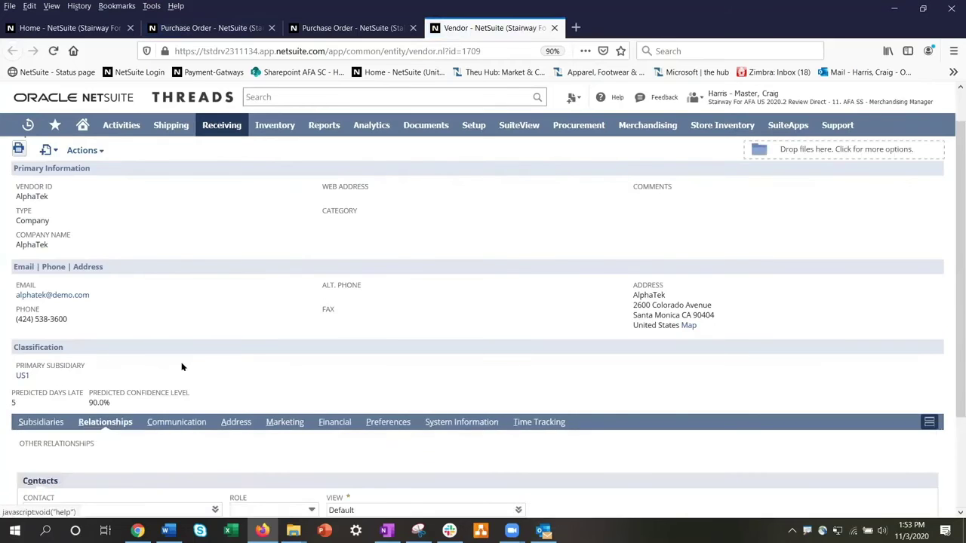
scroll(181, 366, down, 3)
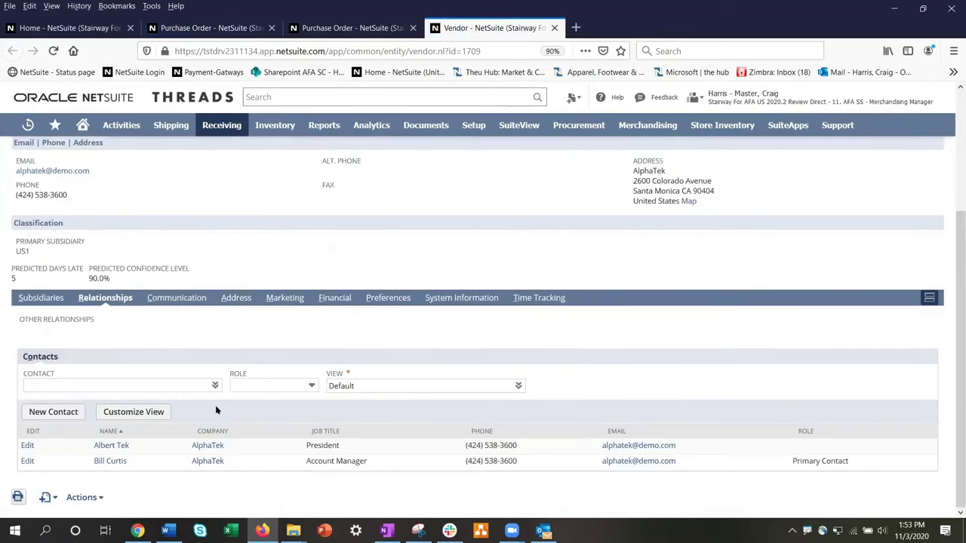
Step: Read the reply to the expedite/reschedule request in the vendor's communication messages, then close the message and the vendor record
click(173, 299)
scroll(287, 356, down, 4)
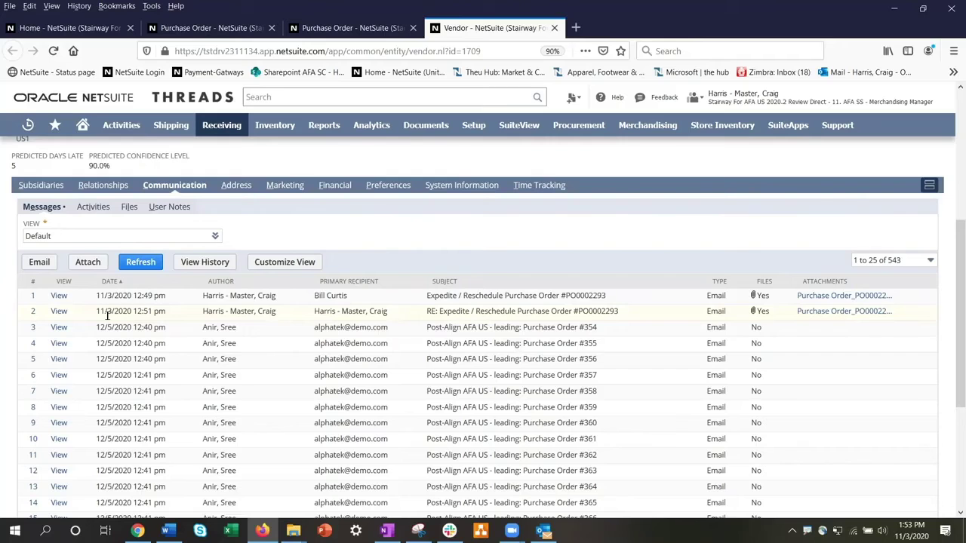
click(58, 312)
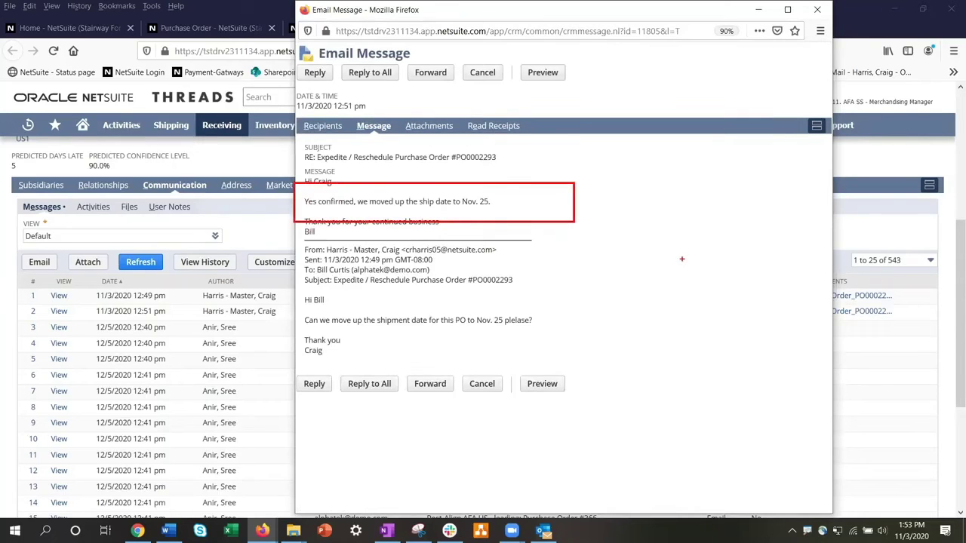
click(816, 9)
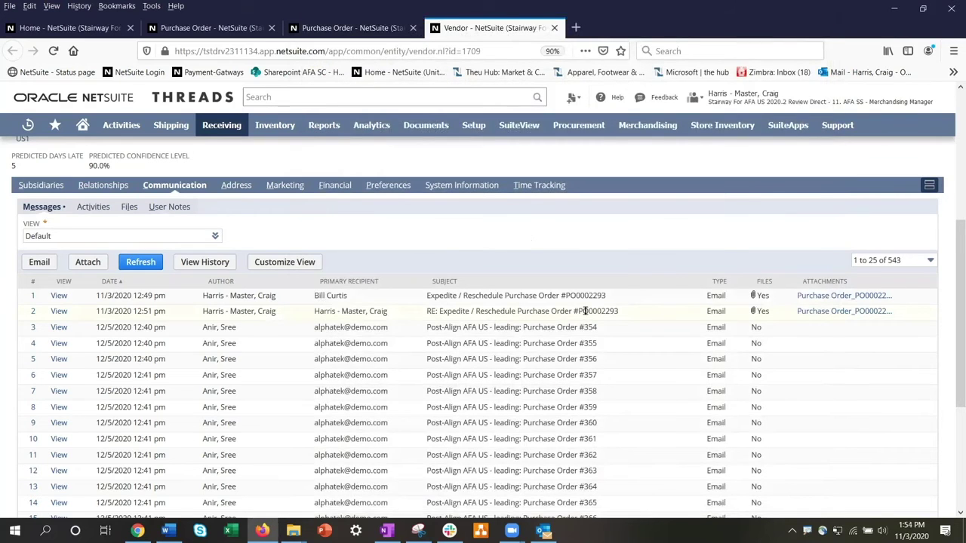
scroll(84, 231, up, 4)
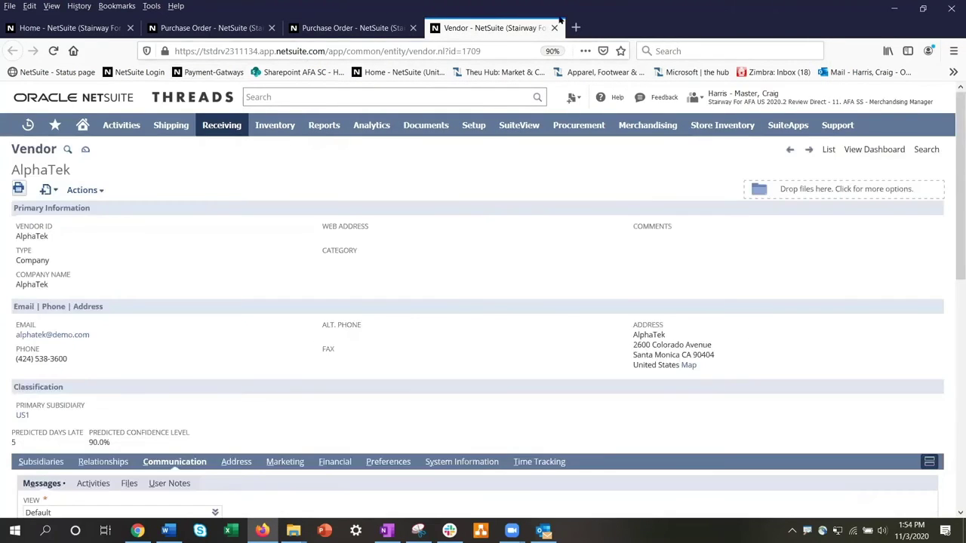
click(554, 28)
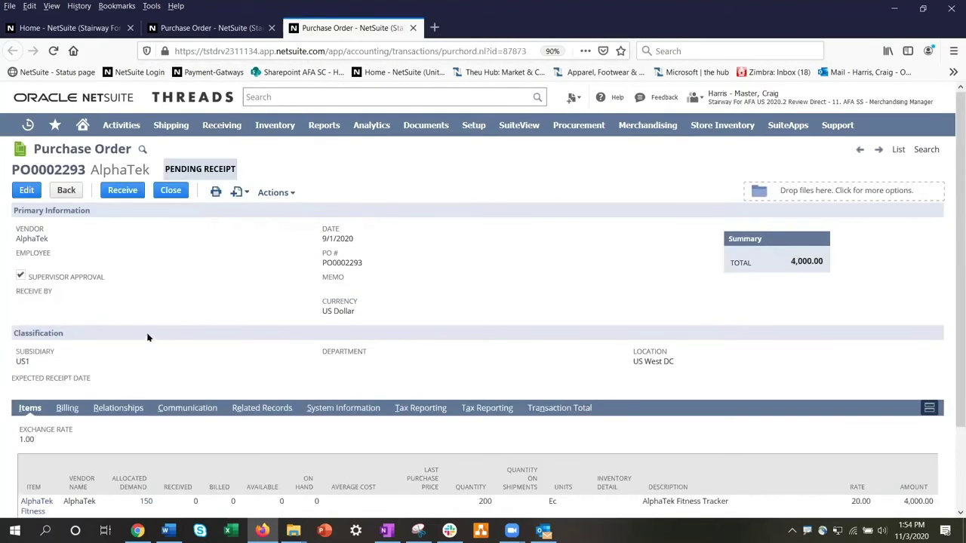
Step: Set the expected receipt date of the purchase order's AlphaTek Fitness Tracker line to 11/25/2020 and save the order
click(27, 190)
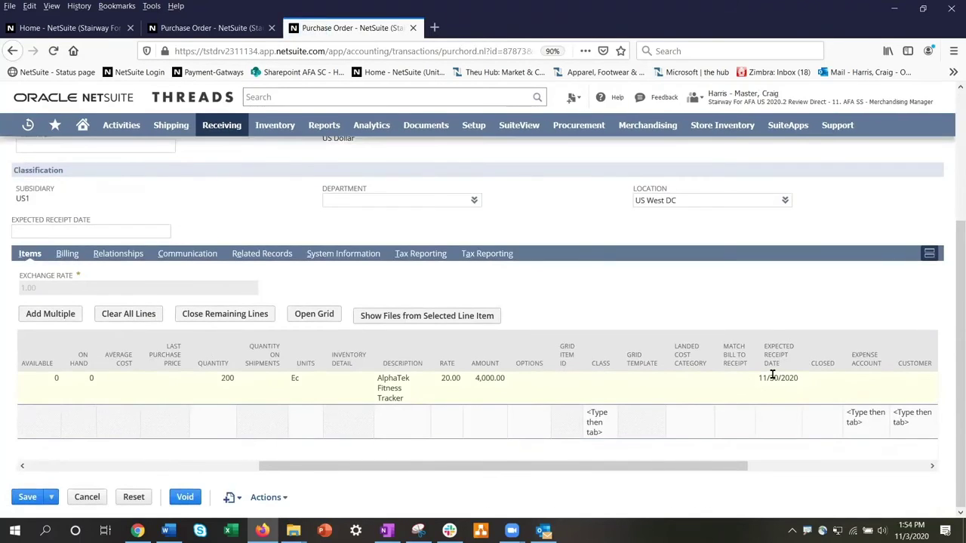
click(776, 378)
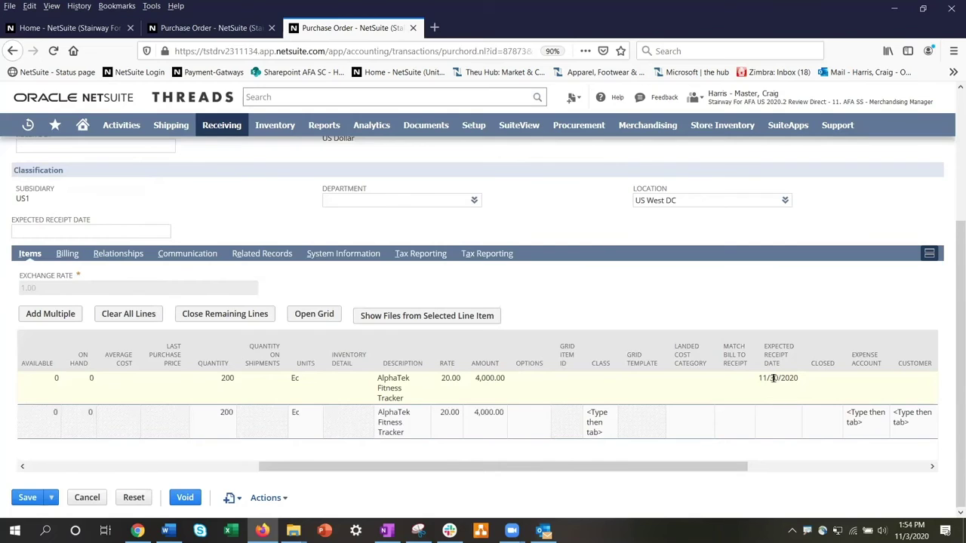
click(881, 388)
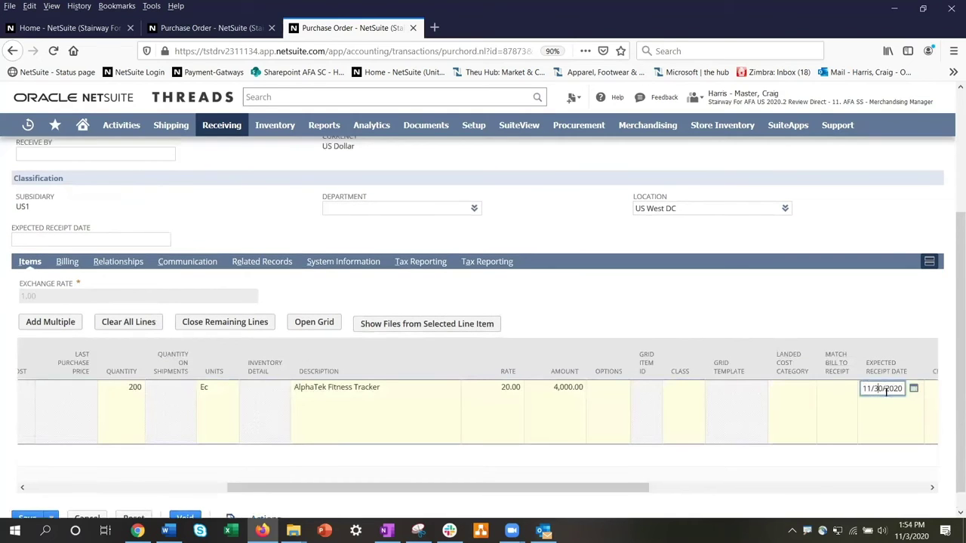
key(BackSpace)
key(BackSpace)
text(25)
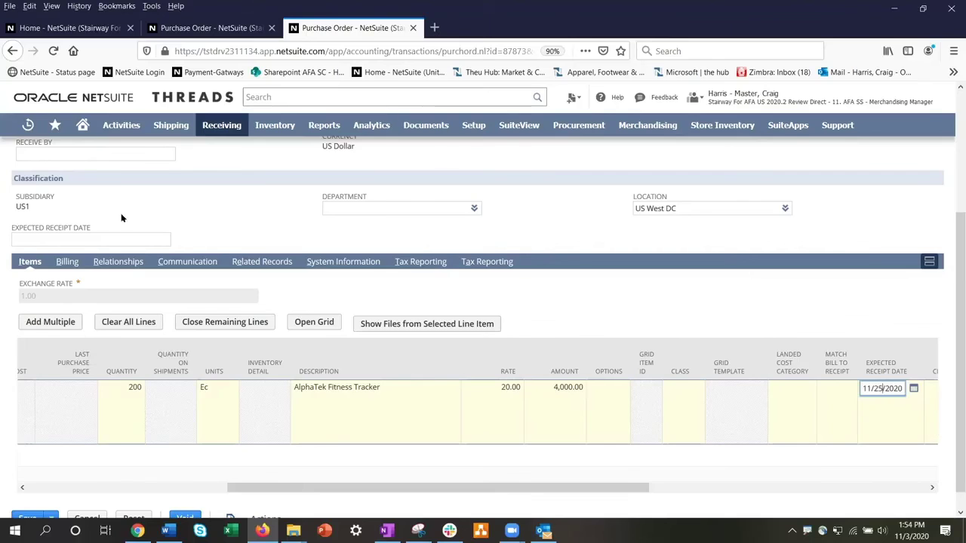
scroll(121, 216, up, 3)
click(42, 195)
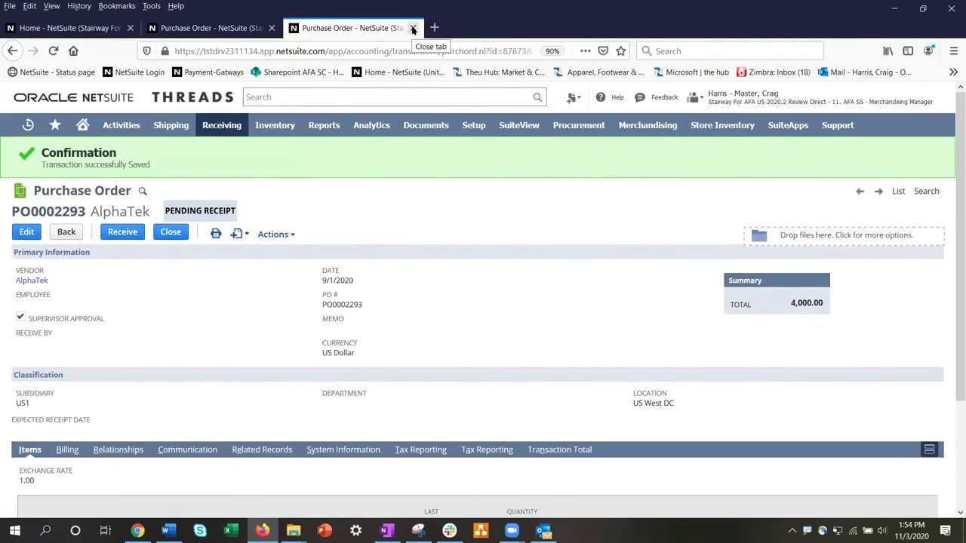
Step: Close the purchase order and go back through the predicted risks to the Control Tower Dashboard
click(413, 28)
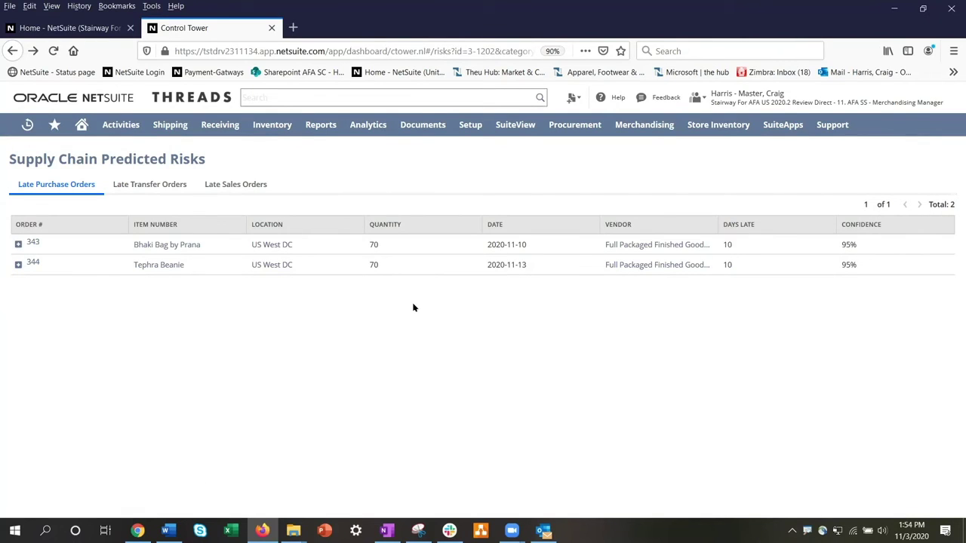
click(9, 50)
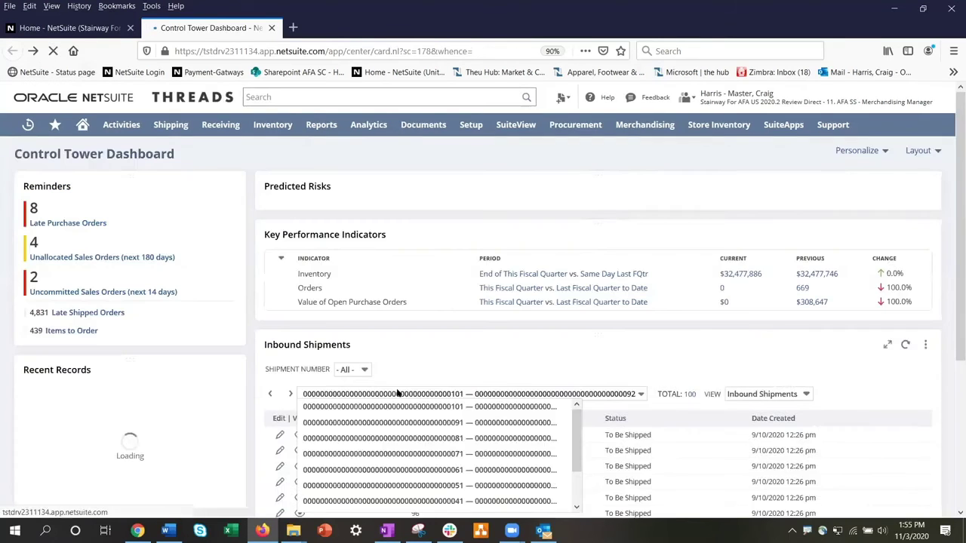